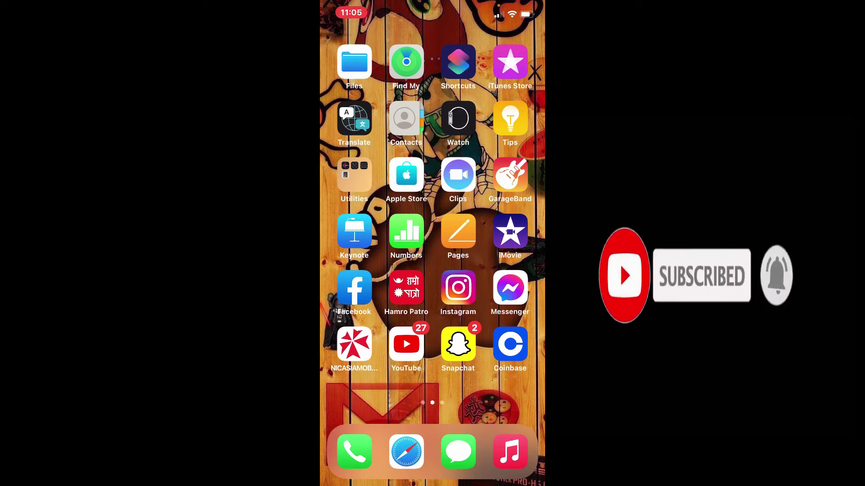
# - Swipe left to the home screen page that holds the MetaMask app
pyautogui.moveTo(487, 237); pyautogui.dragTo(365, 237)
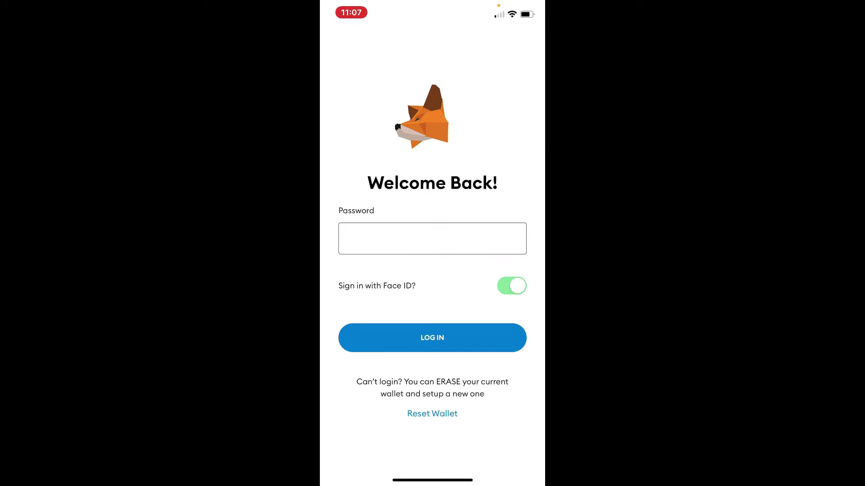
# - Keep Face ID enabled, log in, and decline the new-wallet welcome with No, Thanks
pyautogui.click(512, 286)
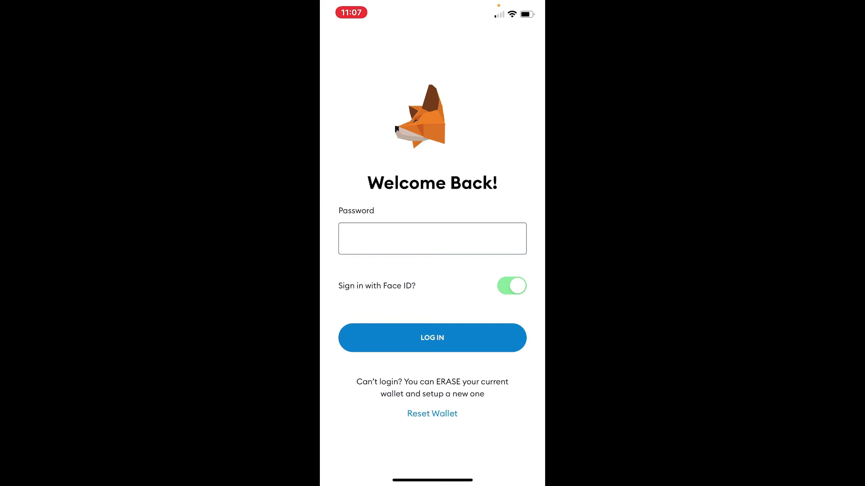
pyautogui.click(432, 338)
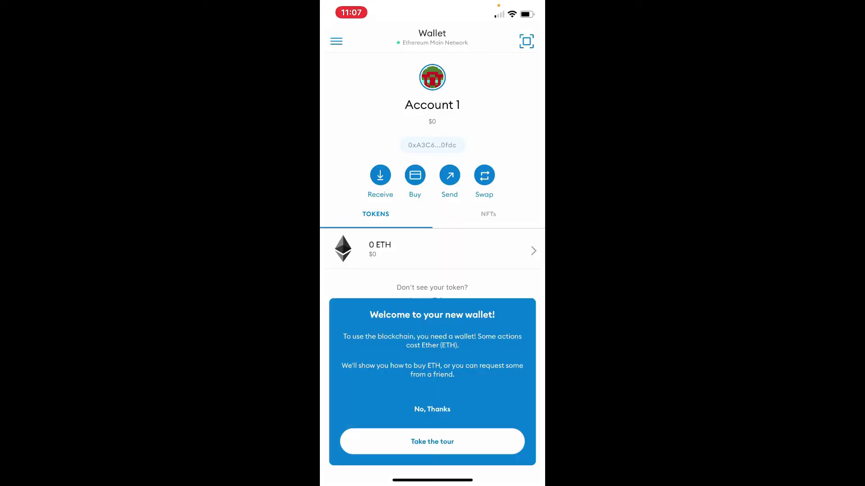
pyautogui.click(432, 409)
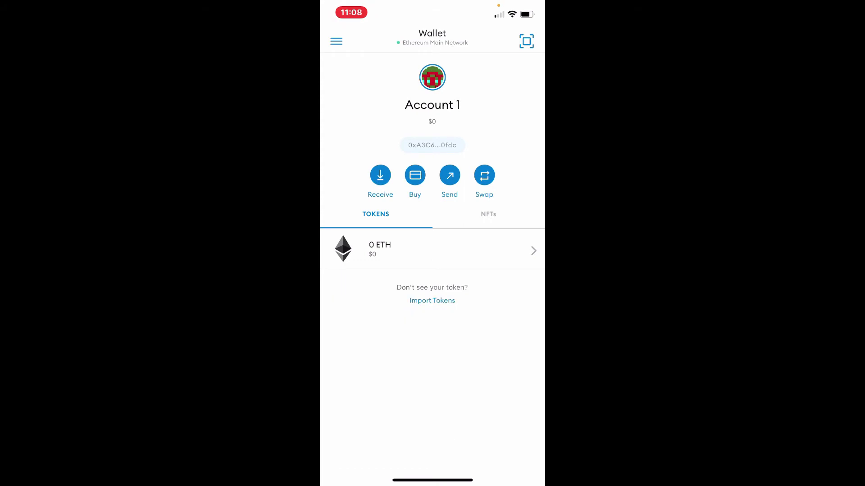
pyautogui.click(336, 41)
# - Swipe up from the bottom edge to leave MetaMask for the home screen
pyautogui.moveTo(432, 481); pyautogui.dragTo(433, 304)
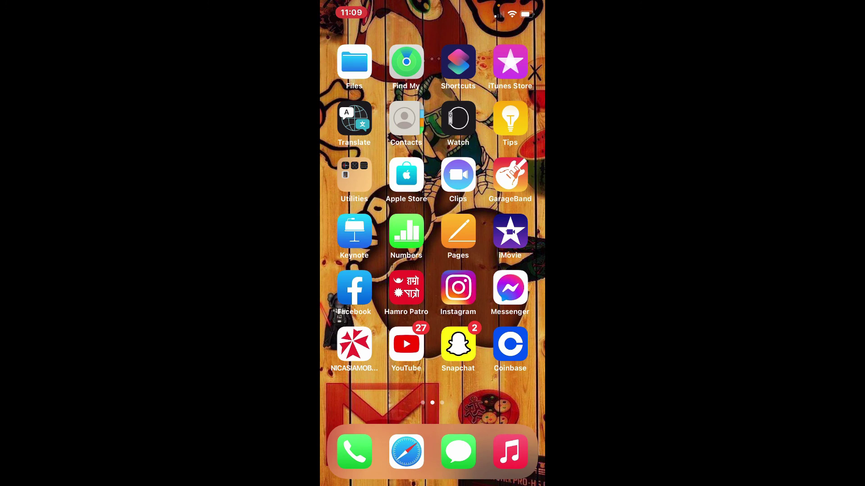